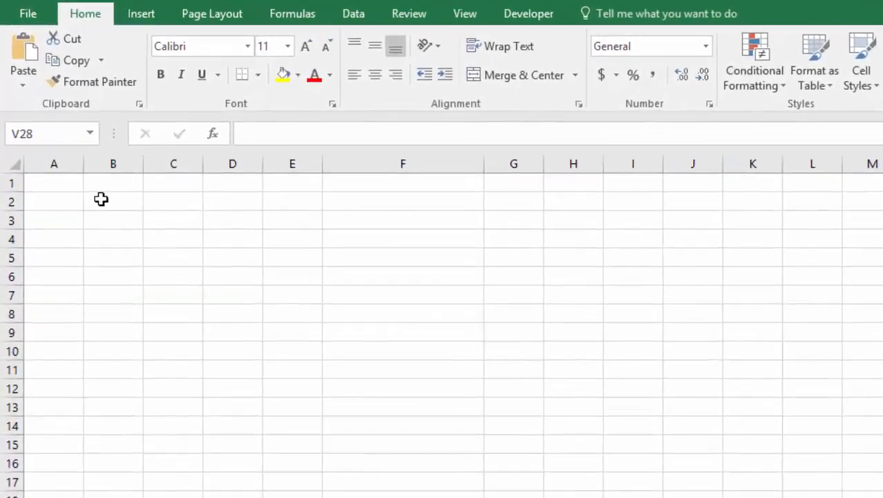
left_click(47, 184)
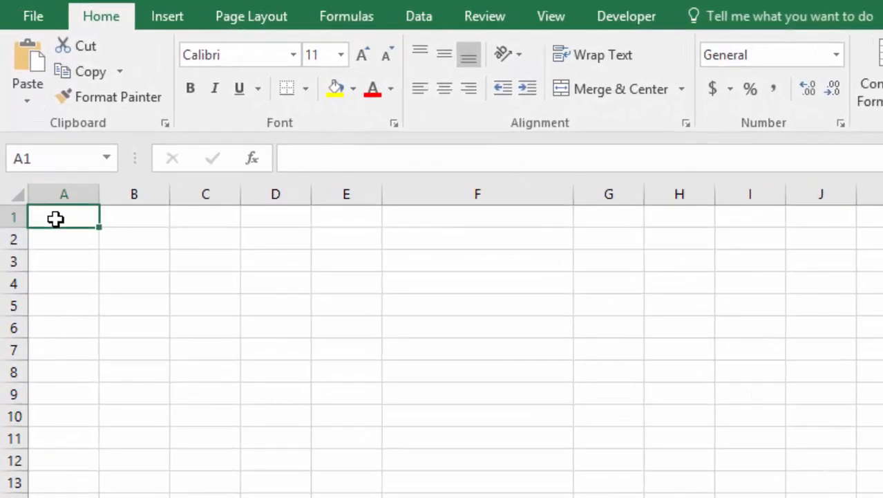
left_click_drag(55, 219, 226, 222)
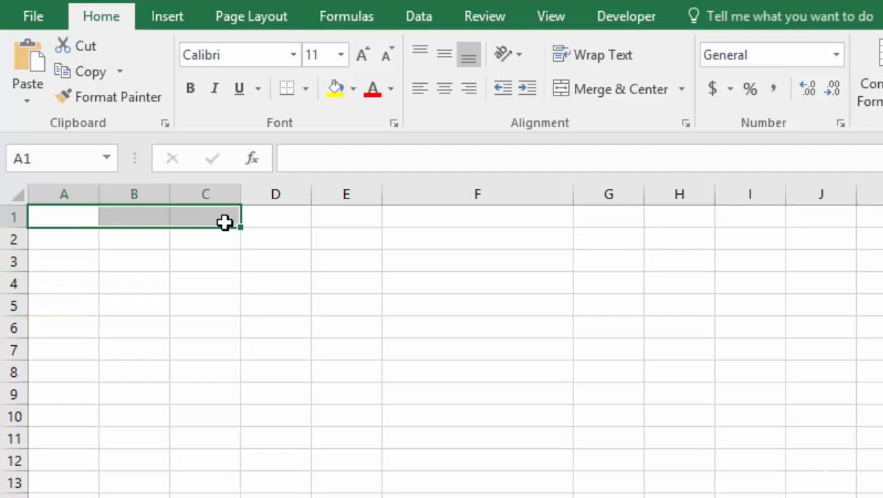
key("Right")
key("Right")
key("Right")
key("Left")
key("Left")
key("Left")
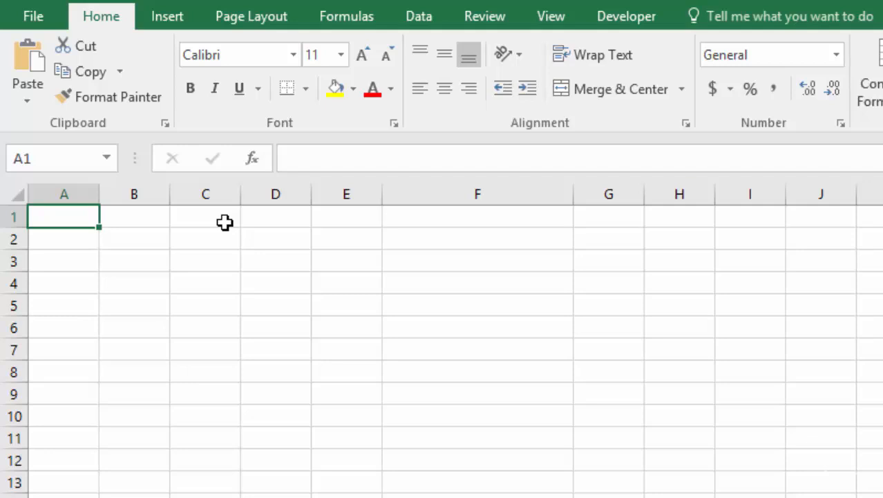
Step: Enter 2 in cell A1 and 4 in A2, and begin a formula in A3 with an equals sign
type("2")
key("Return")
type("4")
key("Return")
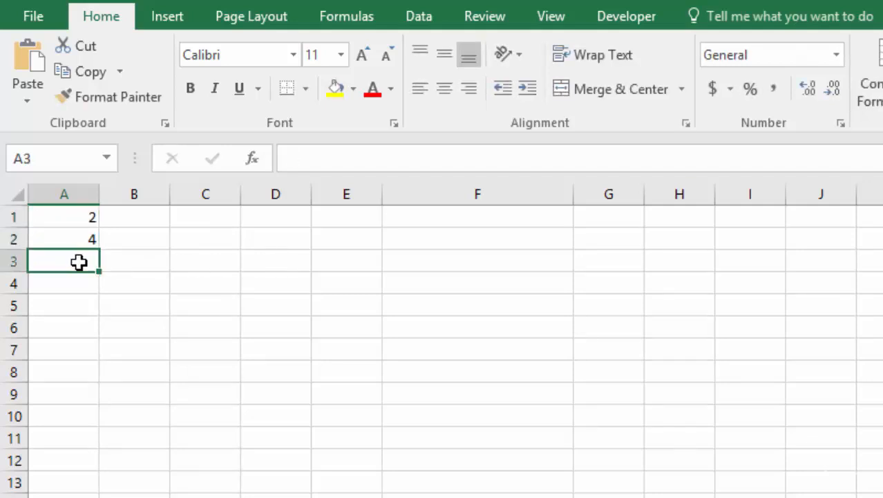
type("=")
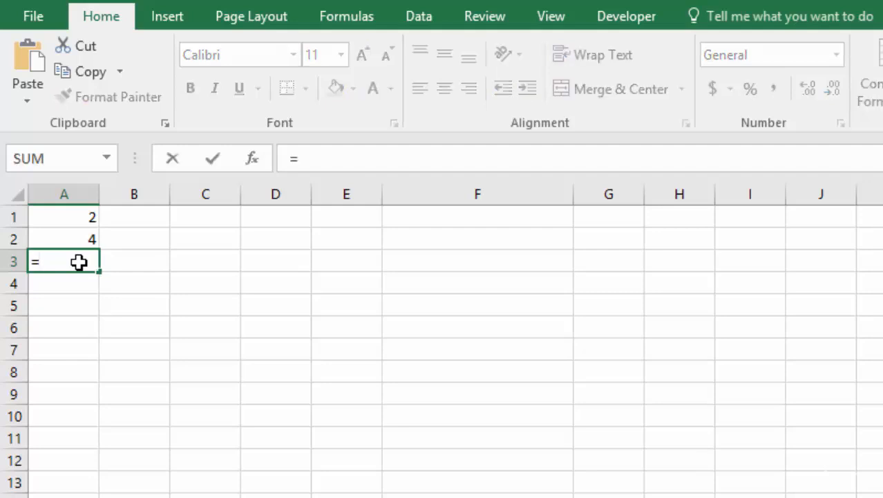
left_click(43, 161)
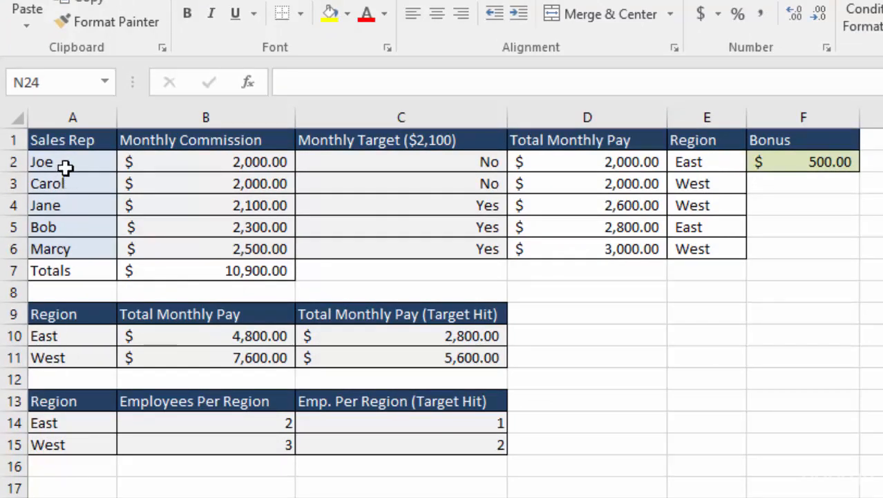
Step: Examine the sales rep list and the formulas in B7, C6 and D6 for total commission, monthly target and total monthly pay
left_click_drag(65, 167, 61, 243)
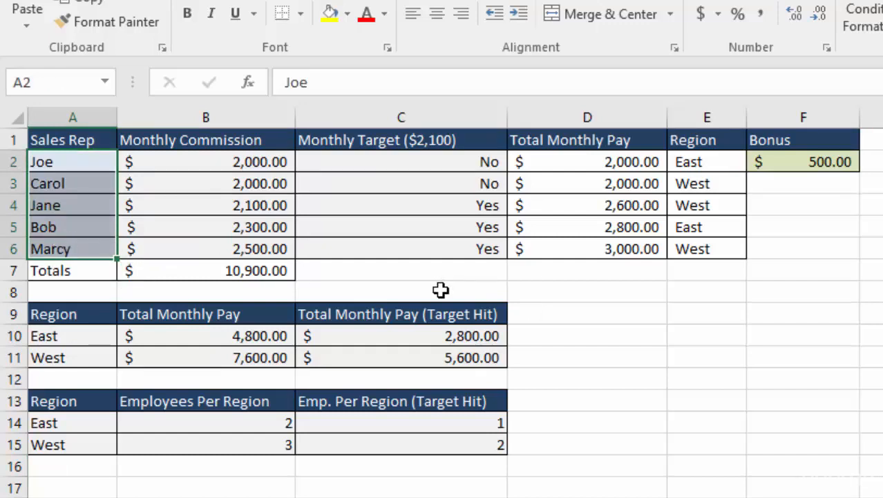
left_click(268, 271)
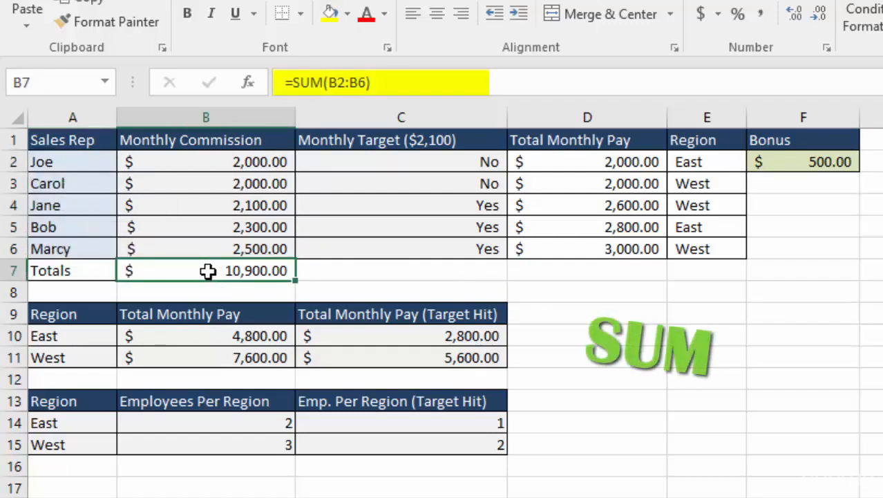
left_click(402, 249)
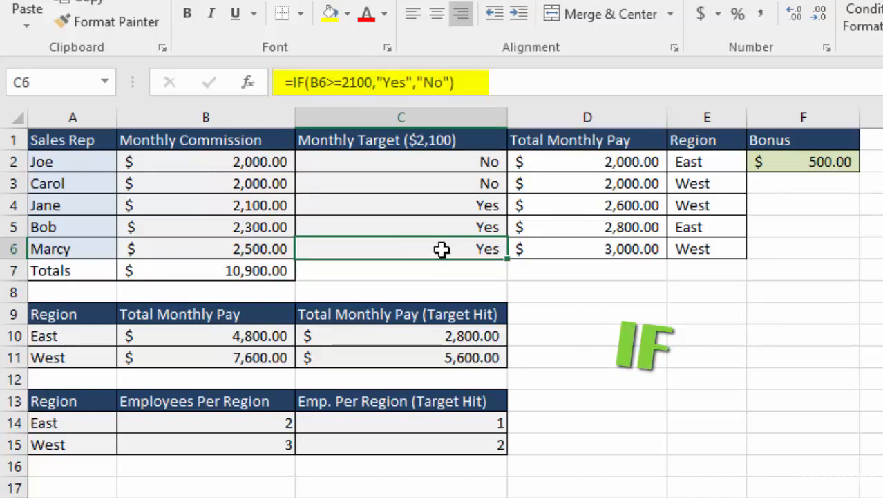
left_click(596, 251)
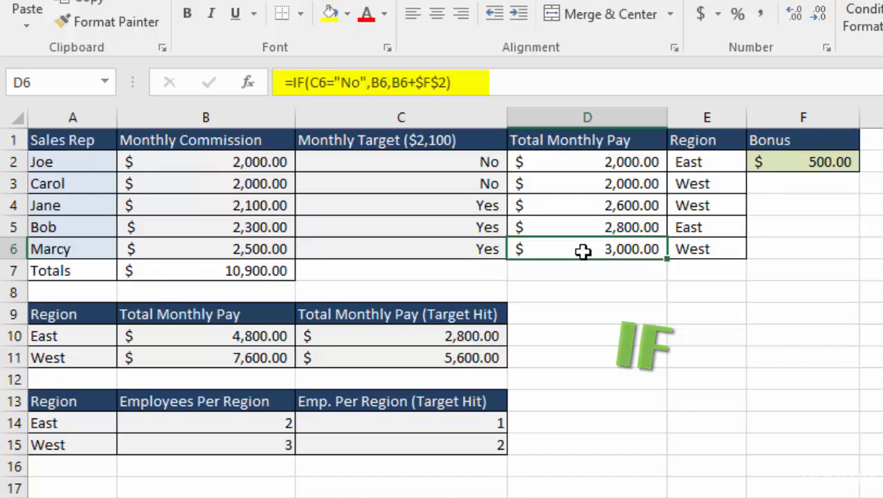
Step: Examine the East region formulas in B10, C10, B14 and C14 for total pay and employees, overall and with target hit
left_click(191, 337)
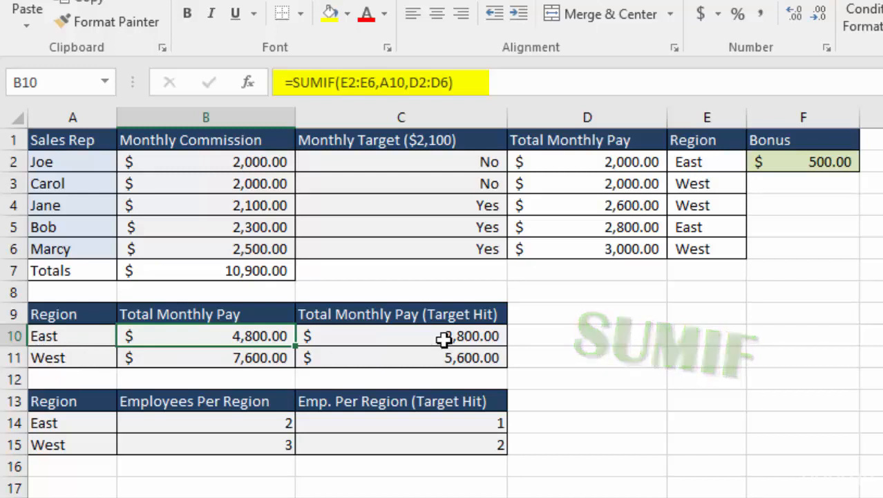
left_click(404, 337)
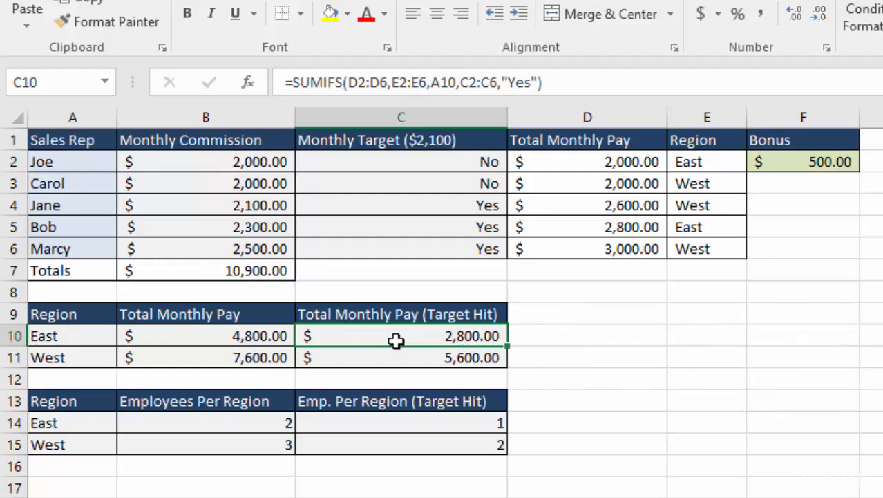
left_click(199, 424)
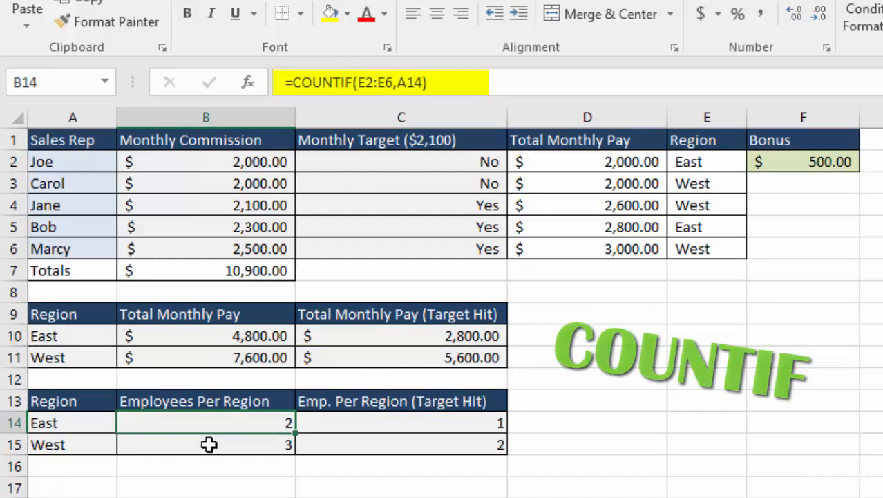
left_click(390, 424)
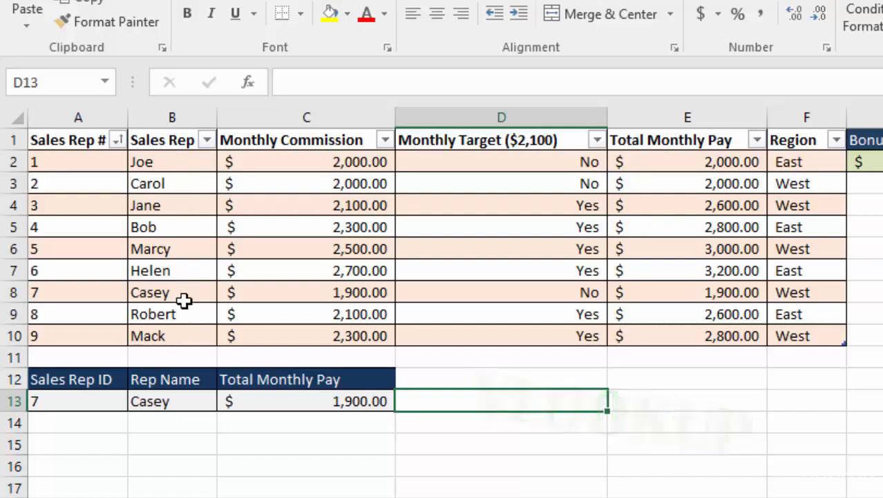
Step: Set the Sales Rep ID in lookup cell A13 to 2
left_click(207, 139)
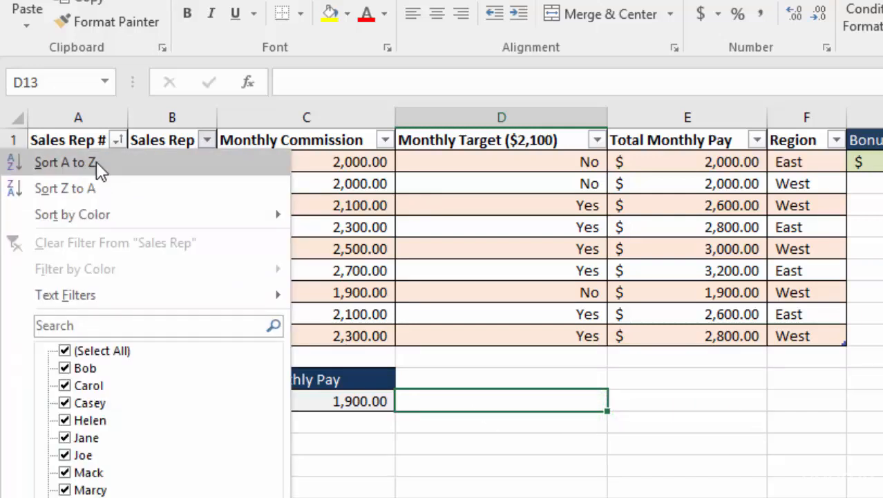
left_click(201, 138)
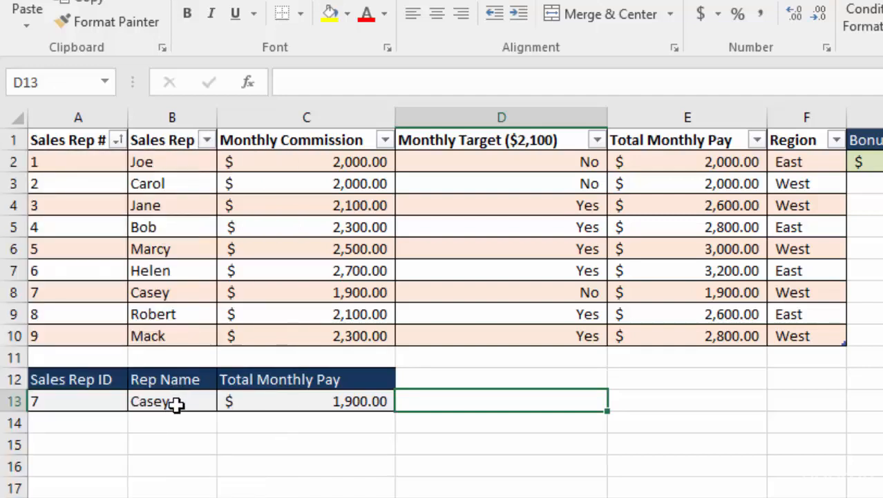
left_click(78, 402)
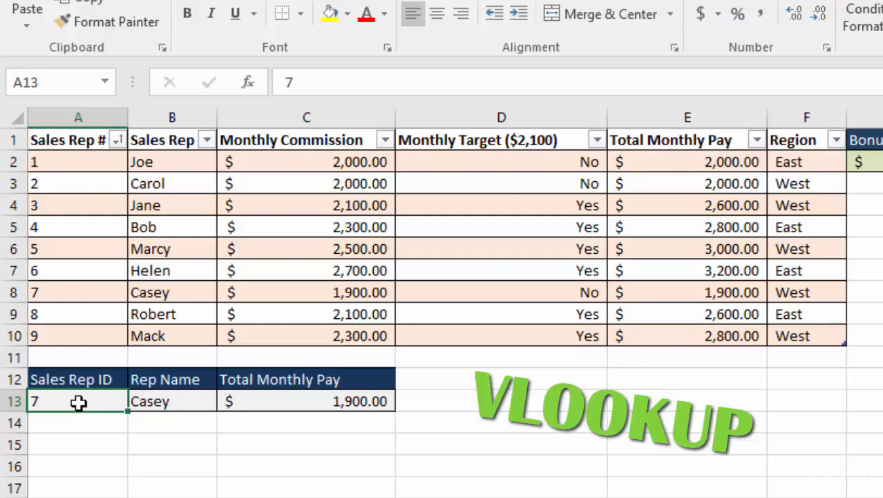
type("2")
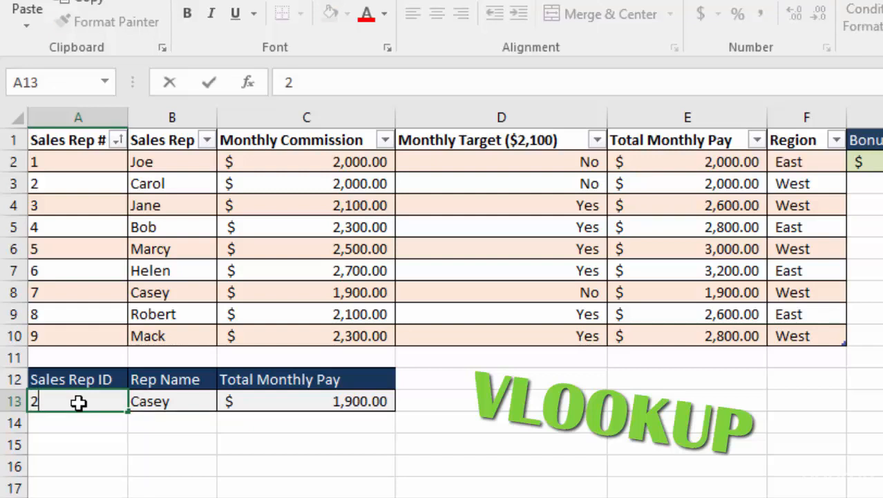
key("Return")
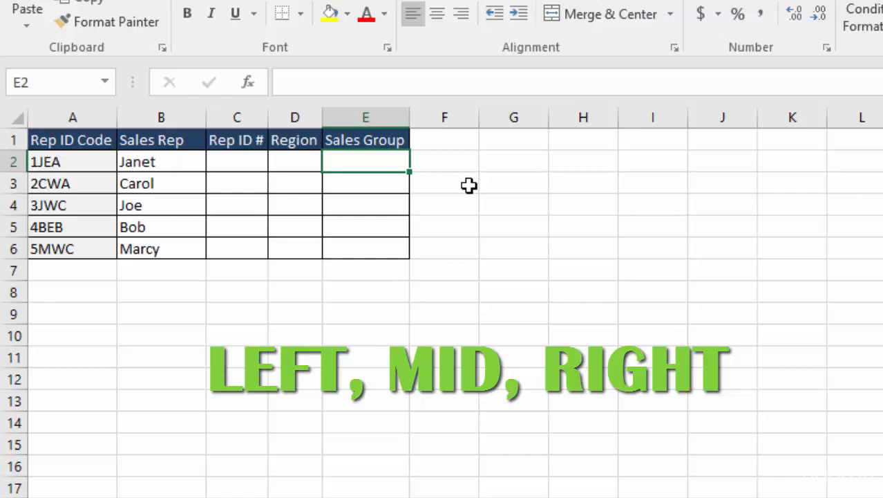
Step: Look over the Rep ID Code in A2 and the Rep ID #, Region and Sales Group cells in the same row
left_click(237, 164)
left_click(74, 161)
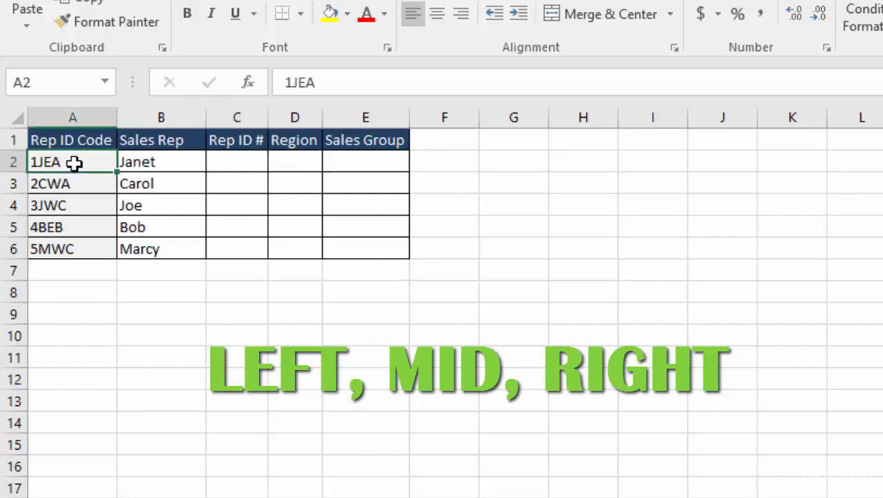
left_click(238, 162)
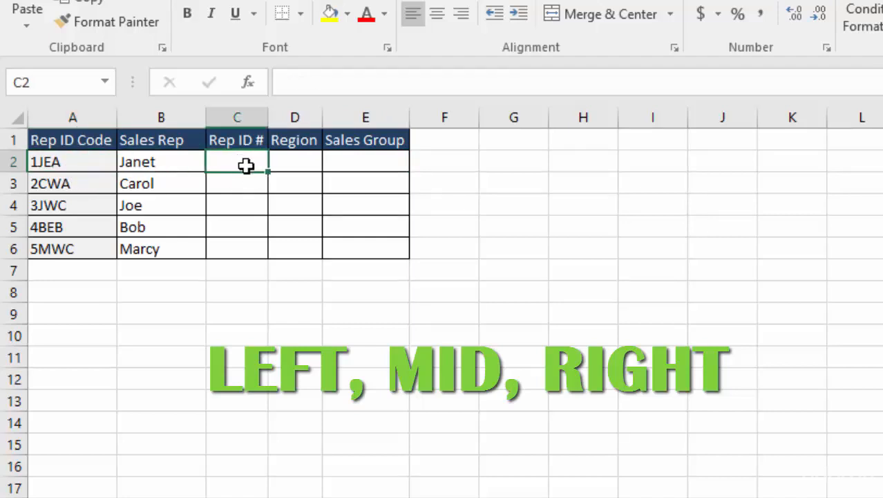
left_click(293, 164)
left_click(373, 160)
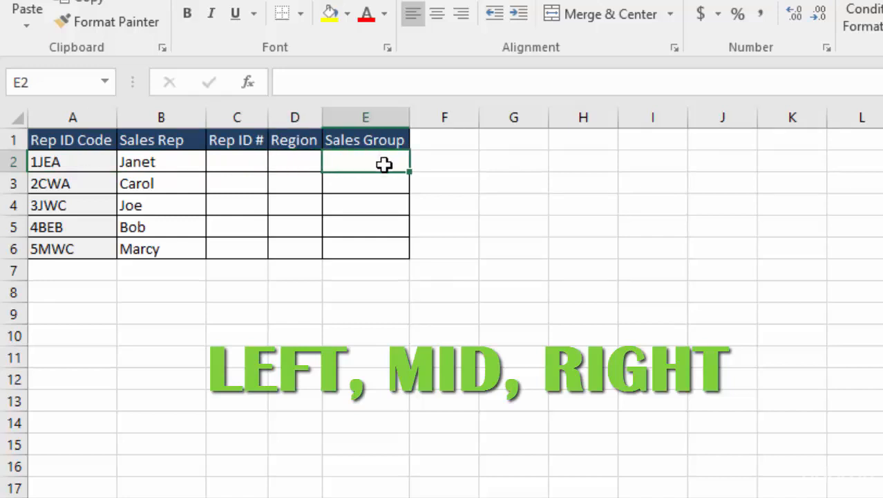